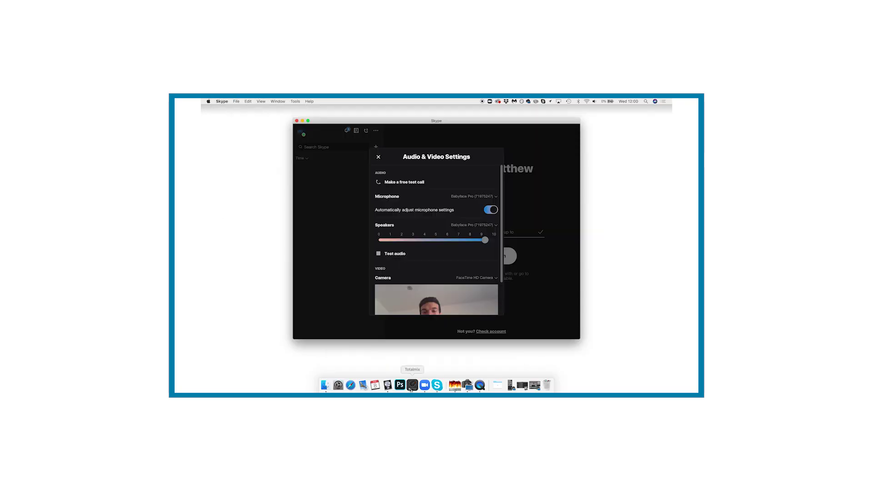
Open Zoom's Preferences to review its settings
{"action": "left_click", "coordinate": [411, 385]}
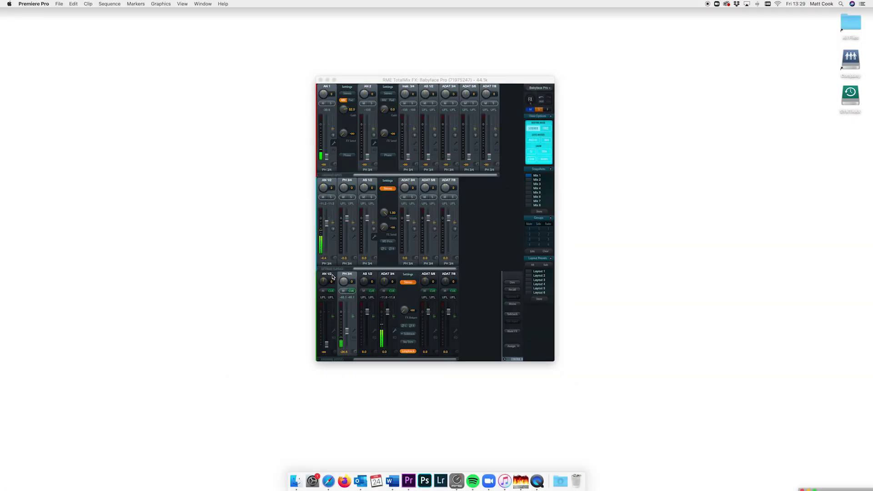
Activate the TotalMix FX Babyface Pro mixer window
{"action": "left_click", "coordinate": [333, 277]}
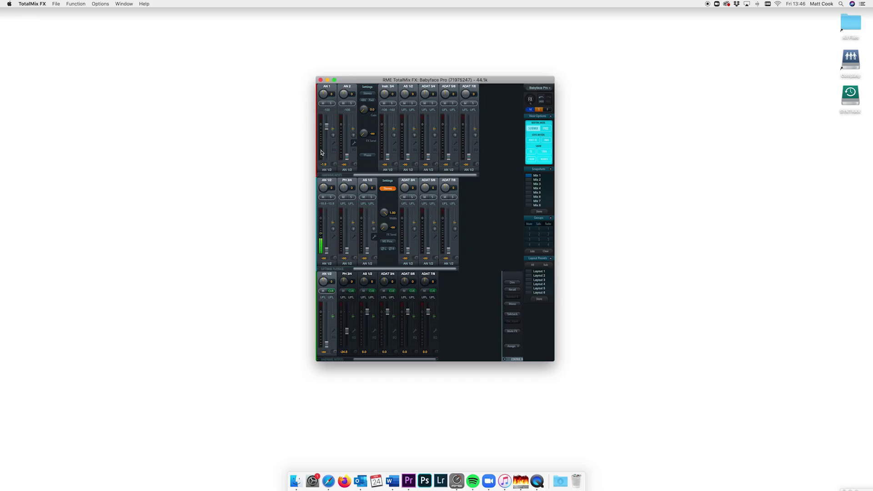
Enable 48V phantom power and raise gain on AN 1, then raise AN 1 in the PH 3/4 mix
{"action": "left_click", "coordinate": [333, 145]}
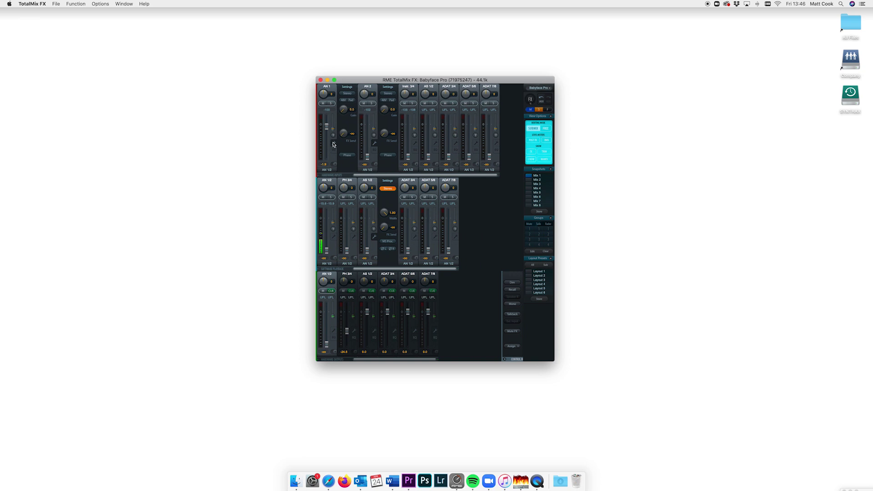
{"action": "left_click", "coordinate": [343, 100]}
{"action": "left_click_drag", "start_coordinate": [344, 114], "coordinate": [345, 101]}
{"action": "left_click", "coordinate": [354, 275]}
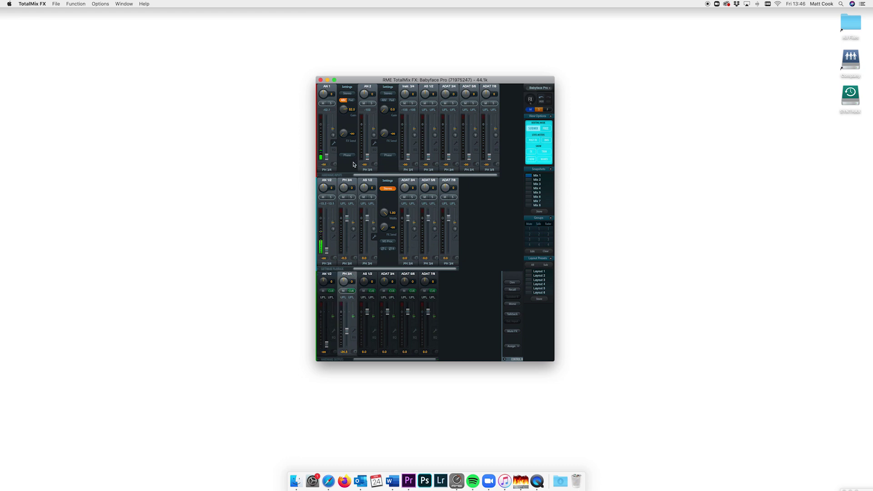
{"action": "left_click_drag", "start_coordinate": [327, 251], "coordinate": [327, 220]}
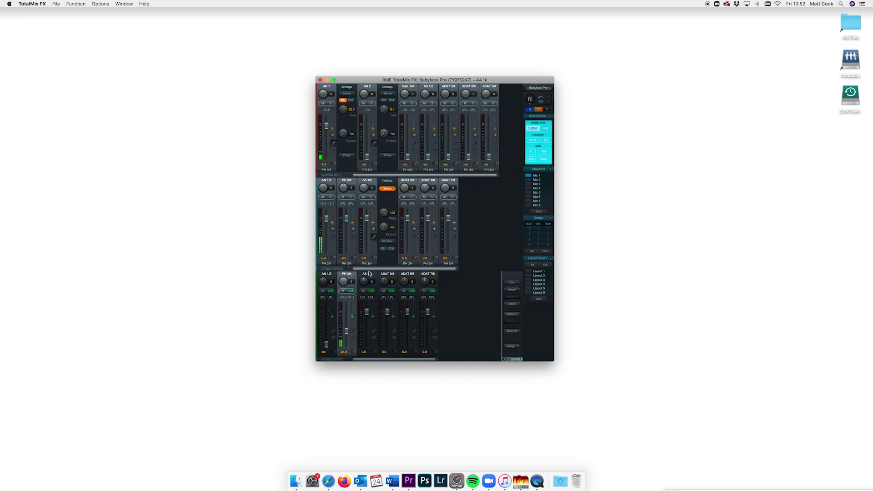
Raise AN 1/2 and top-row levels in the AS 1/2 mix and enable Loopback on AS 1/2
{"action": "left_click", "coordinate": [371, 276]}
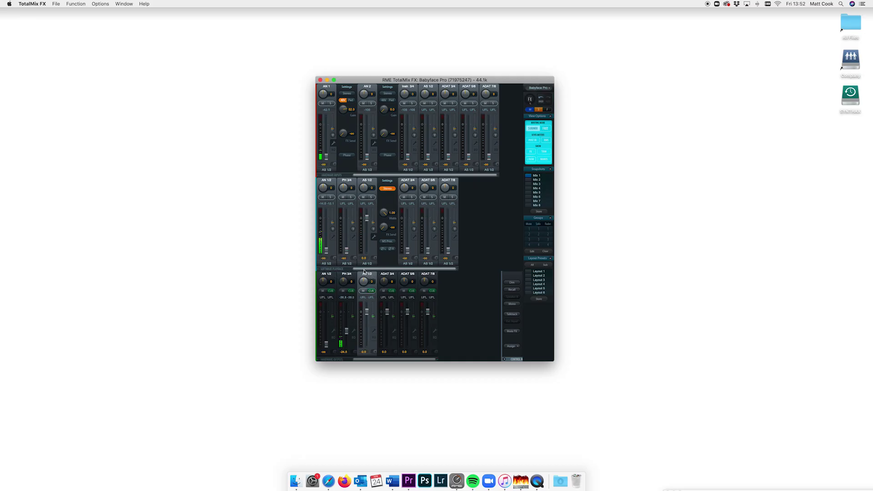
{"action": "left_click_drag", "start_coordinate": [327, 251], "coordinate": [327, 220]}
{"action": "left_click", "coordinate": [374, 330]}
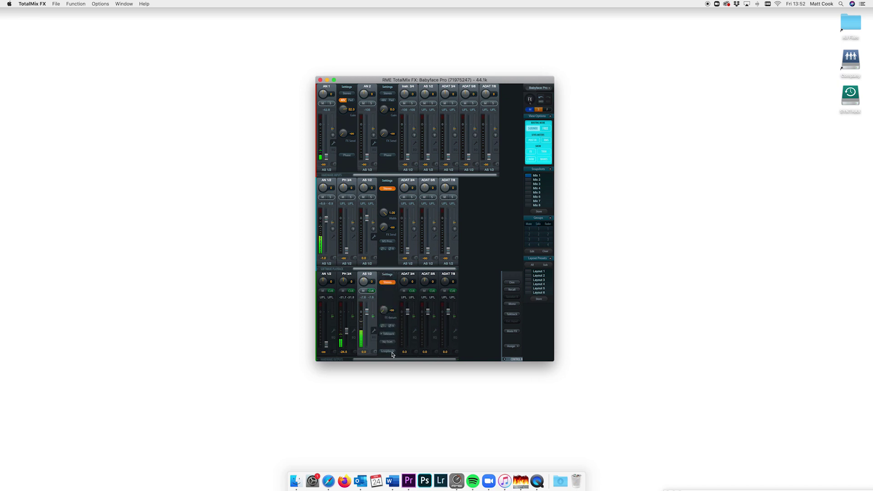
{"action": "left_click", "coordinate": [391, 352]}
{"action": "left_click_drag", "start_coordinate": [427, 159], "coordinate": [428, 125]}
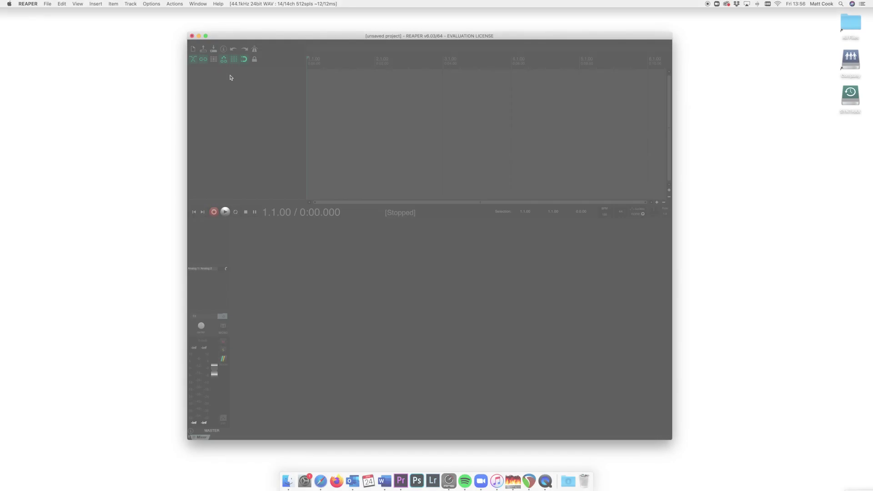
Add a record-armed mic track and toggle its input monitoring
{"action": "double_click", "coordinate": [230, 74]}
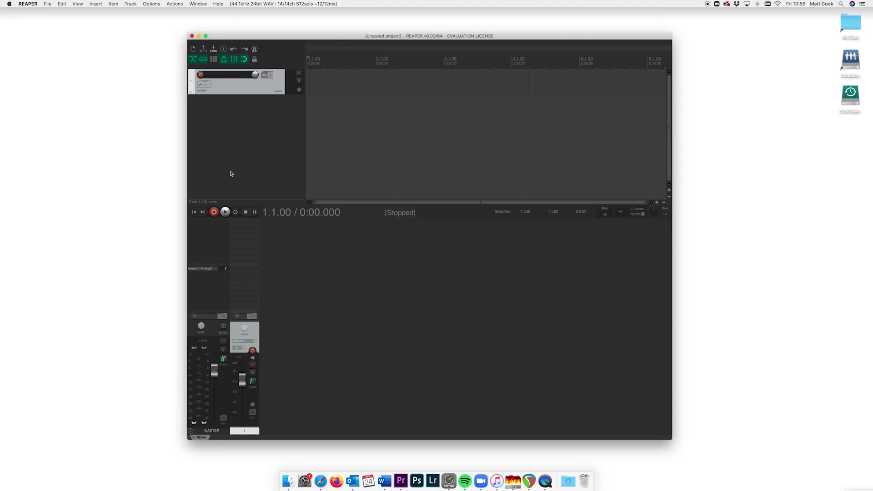
{"action": "left_click", "coordinate": [253, 350]}
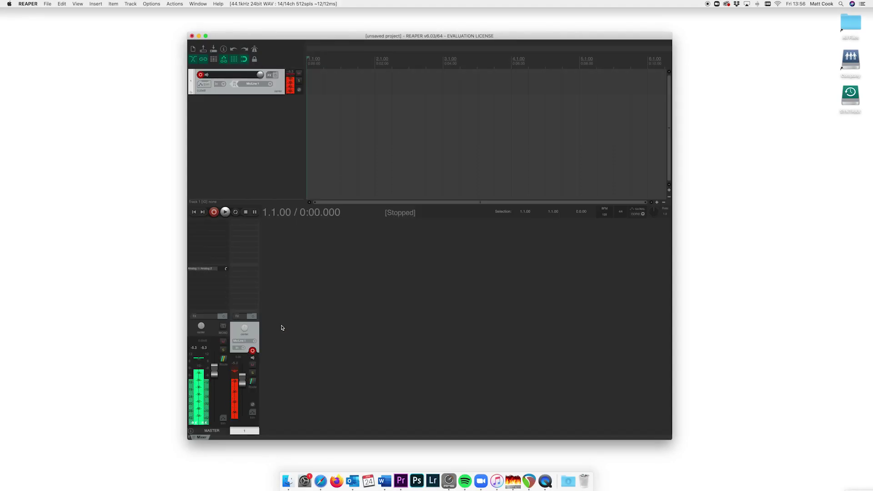
{"action": "left_click", "coordinate": [253, 358]}
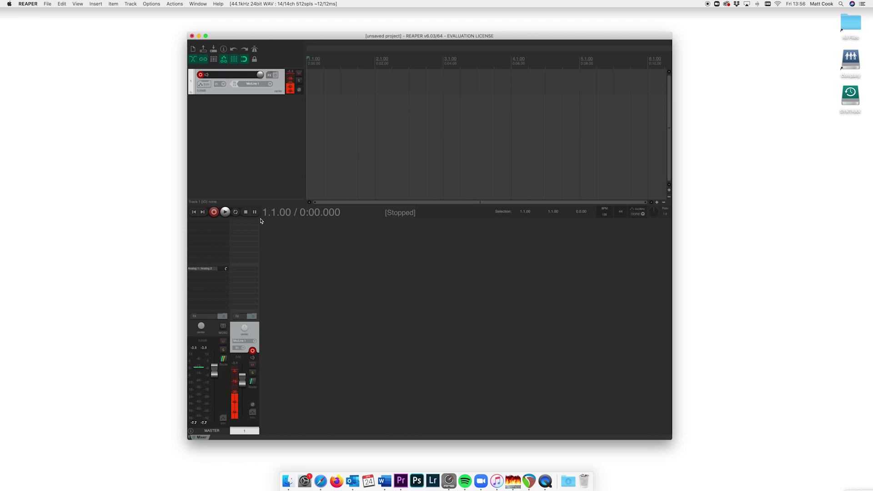
Add an armed second track with stereo input ADAT/SPDIF 1 / ADAT/SPDIF 2
{"action": "double_click", "coordinate": [230, 128]}
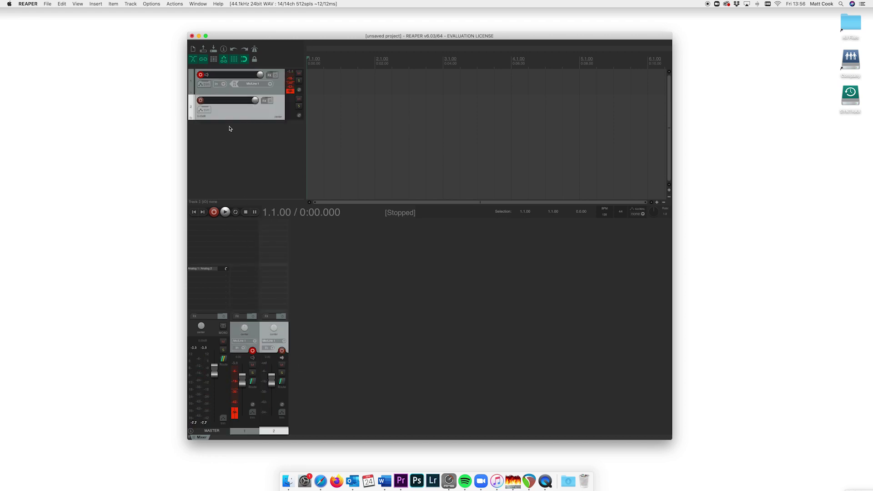
{"action": "left_click", "coordinate": [282, 350]}
{"action": "left_click", "coordinate": [285, 343]}
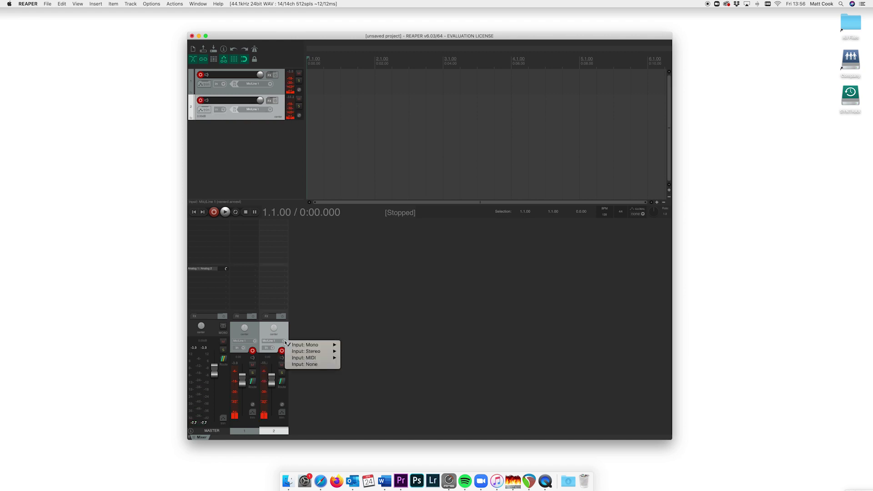
{"action": "mouse_move", "coordinate": [330, 352]}
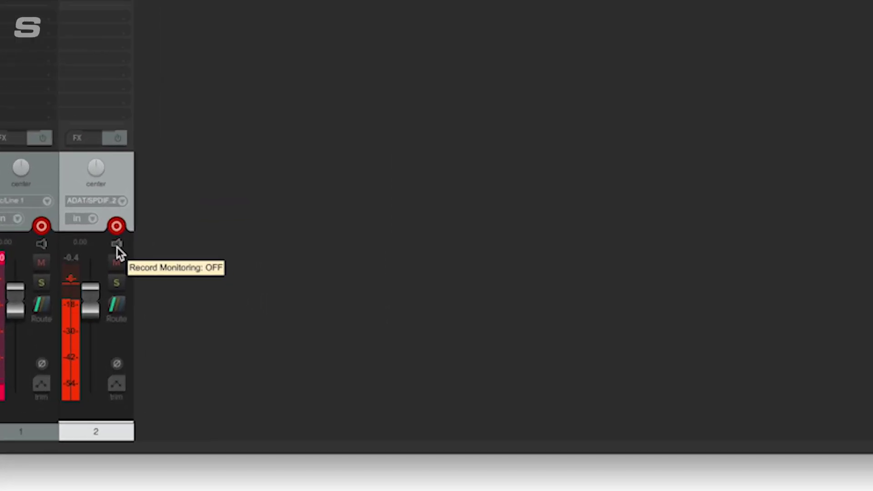
Turn off track 2's Master send, add an empty third track, and select track 2
{"action": "left_click", "coordinate": [122, 311]}
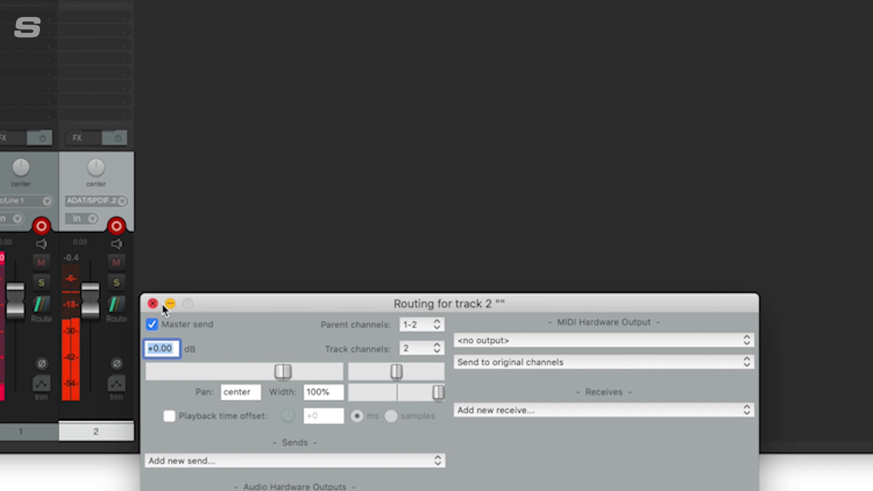
{"action": "left_click", "coordinate": [153, 324]}
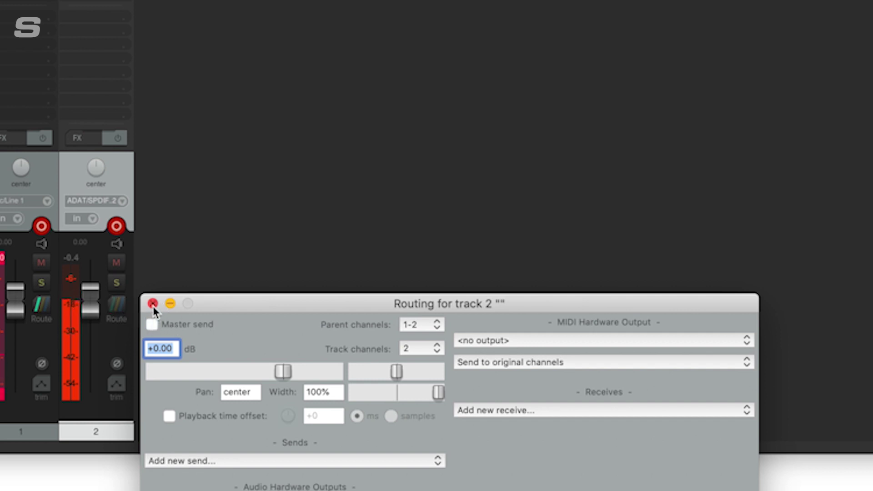
{"action": "left_click", "coordinate": [153, 305]}
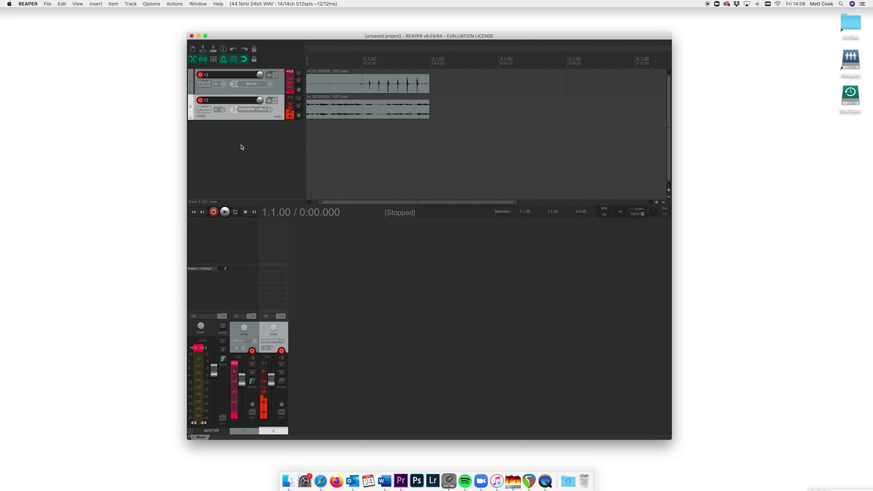
{"action": "double_click", "coordinate": [241, 147]}
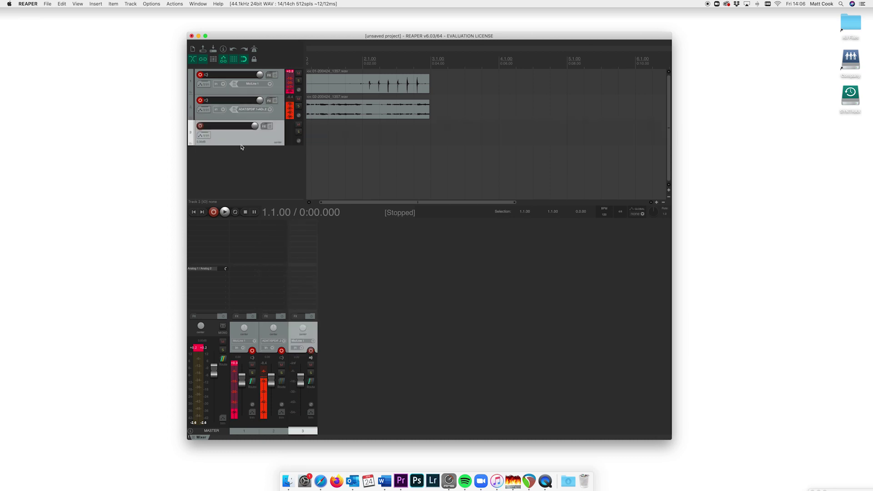
{"action": "left_click", "coordinate": [346, 109]}
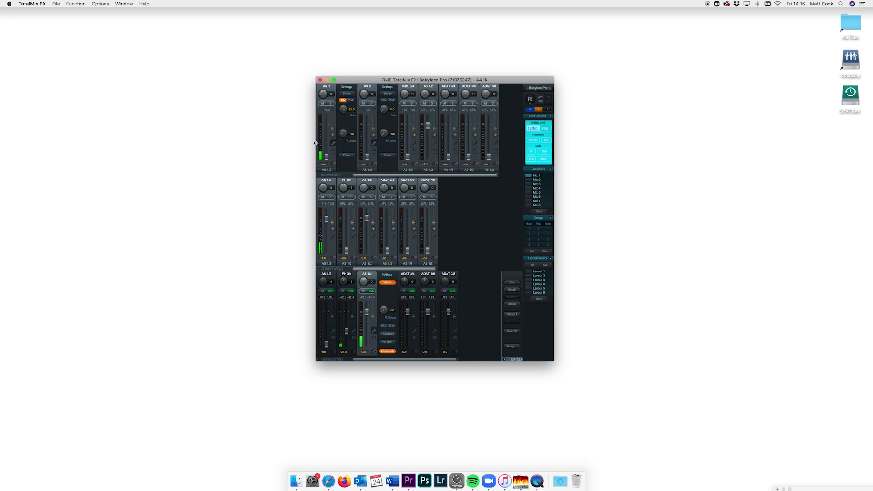
Switch on AN 1's EQ and lower band 1's gain to cut low frequencies
{"action": "left_click", "coordinate": [333, 152]}
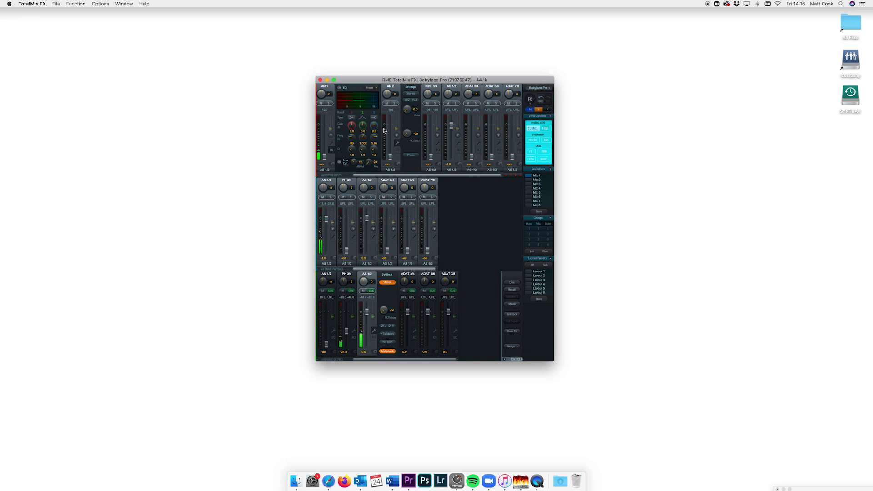
{"action": "left_click", "coordinate": [339, 87]}
{"action": "left_click_drag", "start_coordinate": [351, 129], "coordinate": [350, 132]}
Tick EQ for Record under DSP in Fireface USB Settings, then close it
{"action": "left_click", "coordinate": [521, 483]}
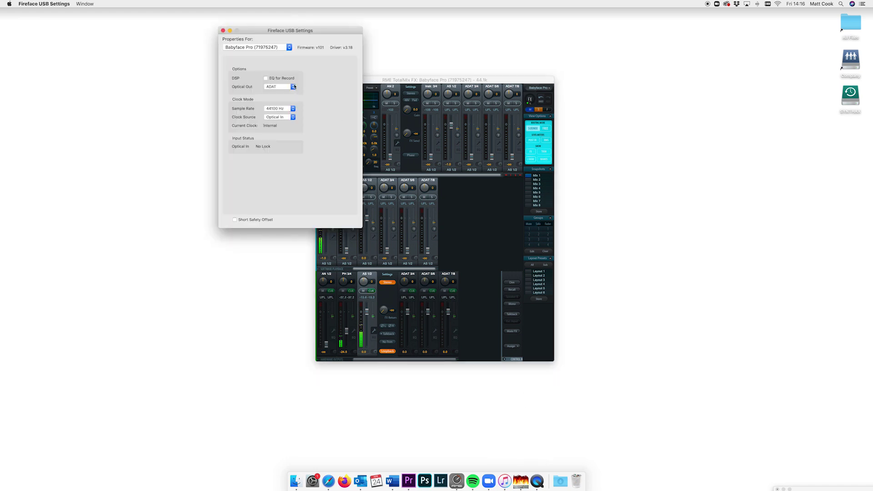
{"action": "left_click", "coordinate": [266, 78]}
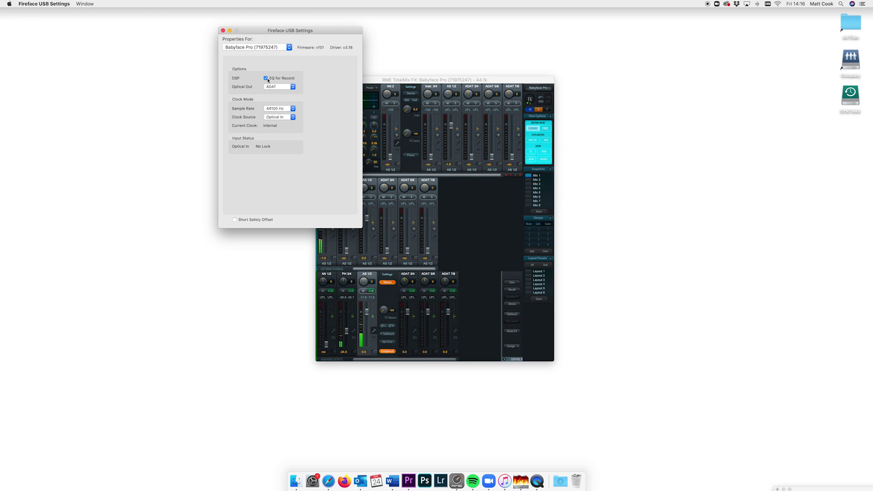
{"action": "left_click", "coordinate": [223, 31]}
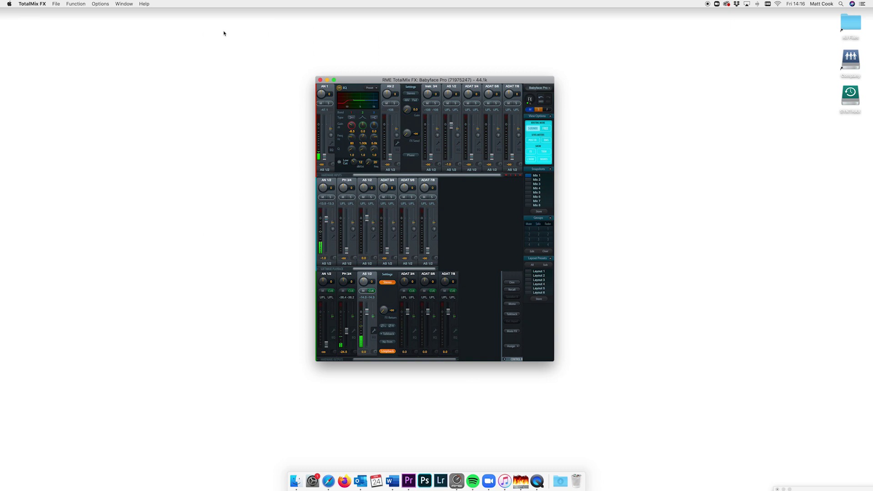
Use Save Workspace As to name the new workspace SKYPE
{"action": "left_click", "coordinate": [56, 4]}
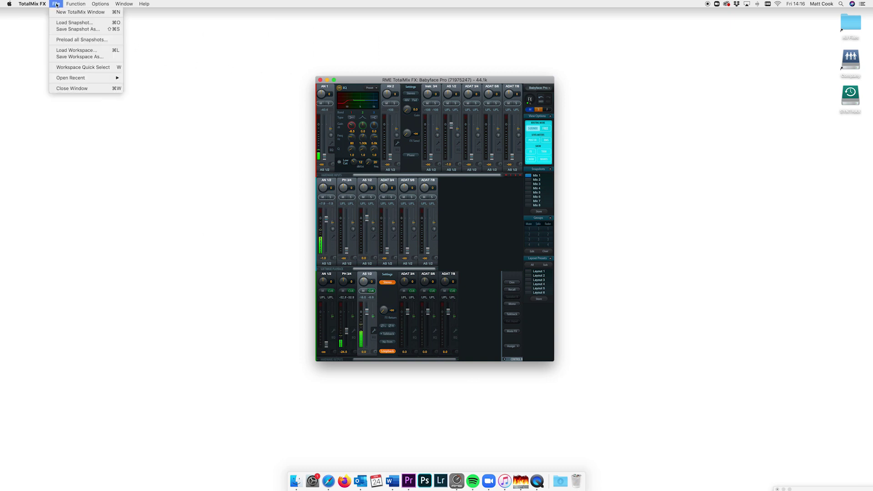
{"action": "left_click", "coordinate": [87, 57]}
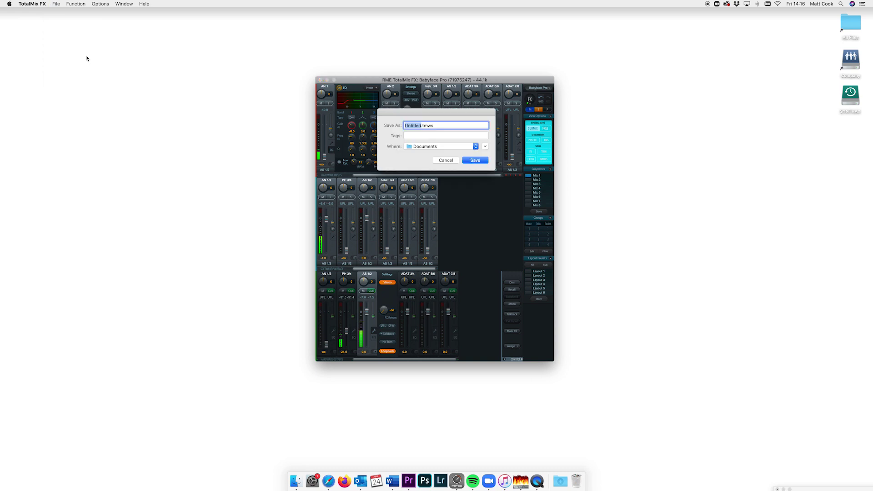
{"action": "type", "text": "SKYPE"}
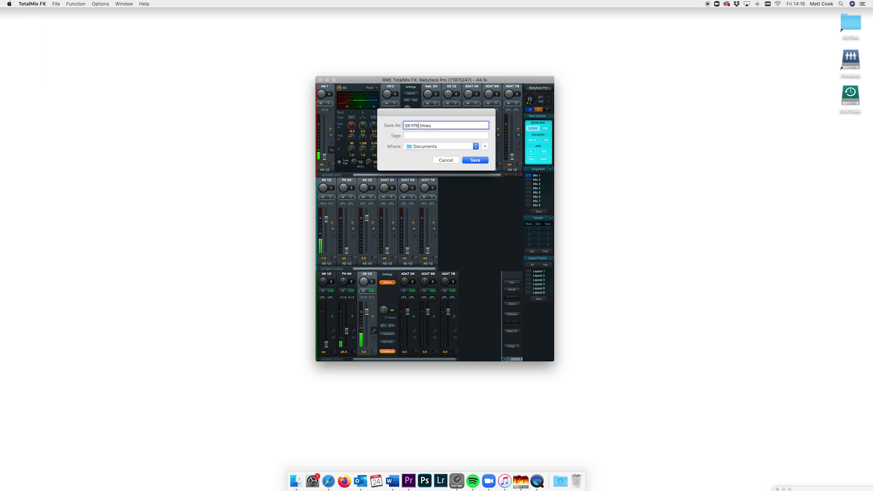